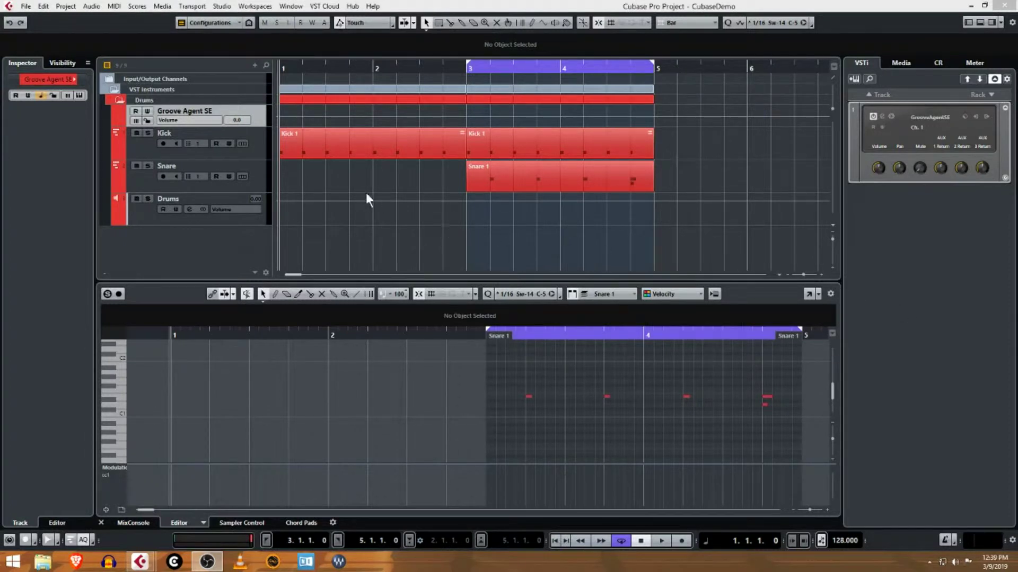
Step: Select the Kick track to show its Groove Agent SE instrument and MIDI routing in the Inspector
left_click(257, 147)
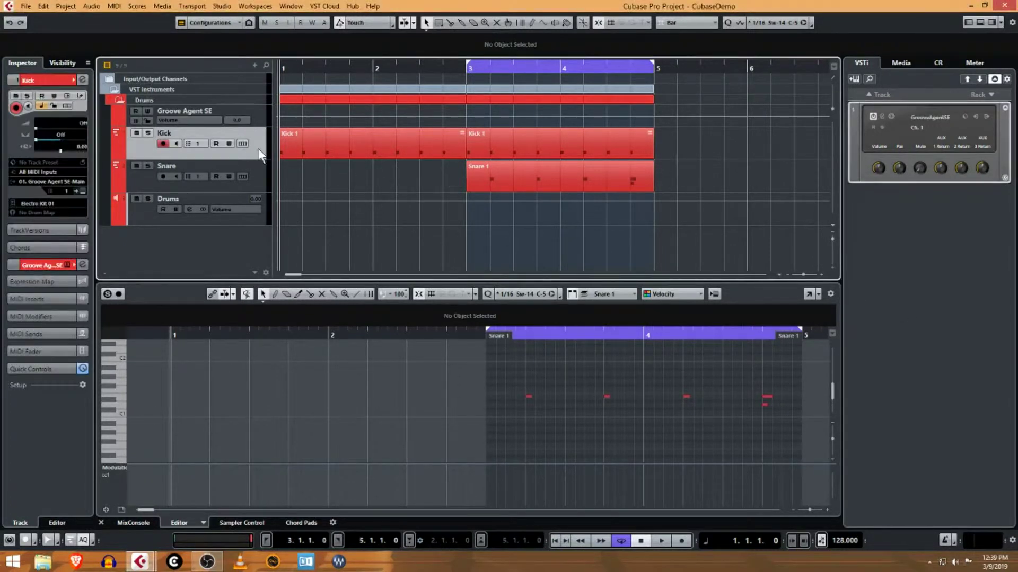
Step: Open the Groove Agent SE instrument window and move it into view
left_click(84, 193)
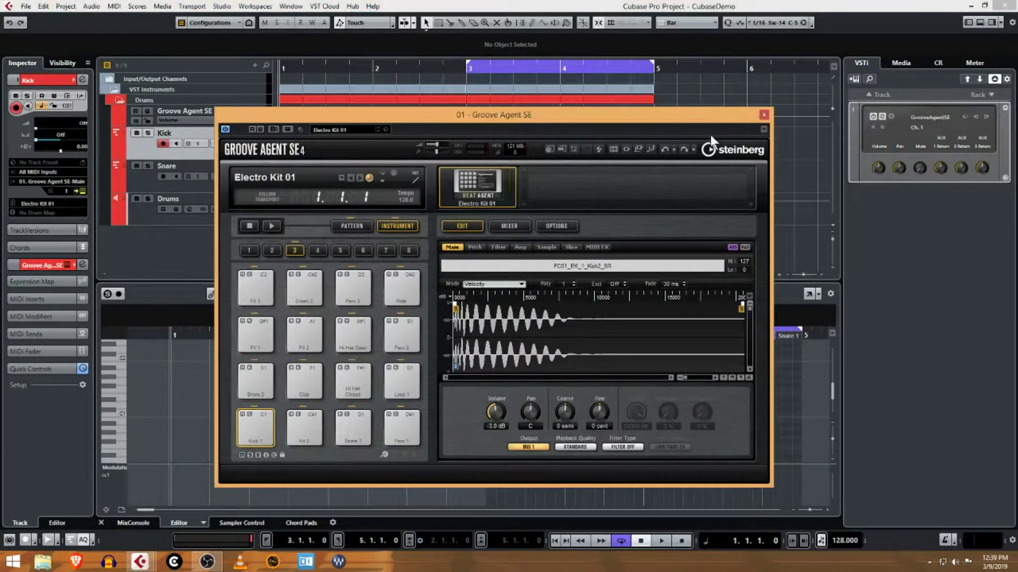
left_click(762, 114)
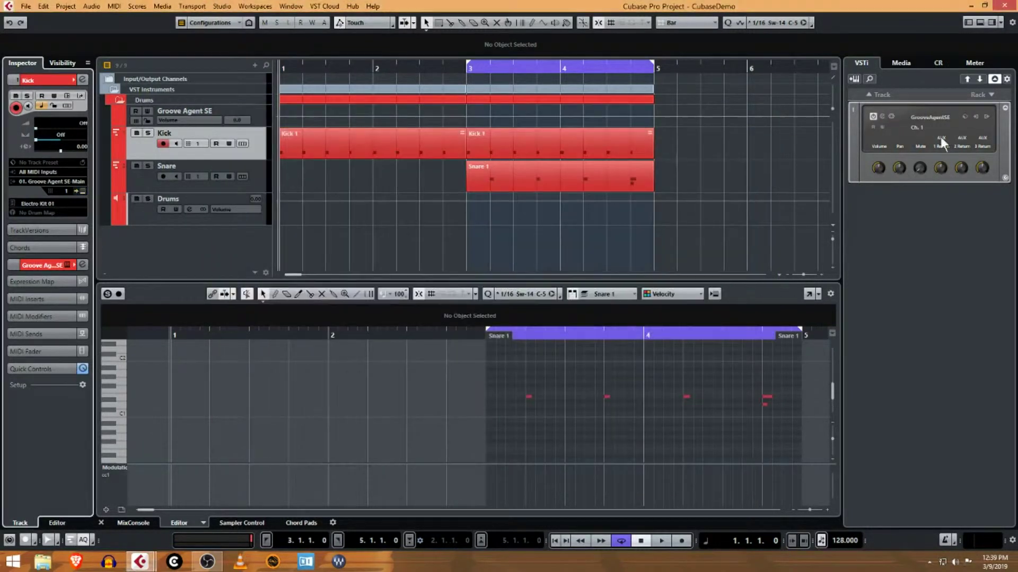
left_click(882, 116)
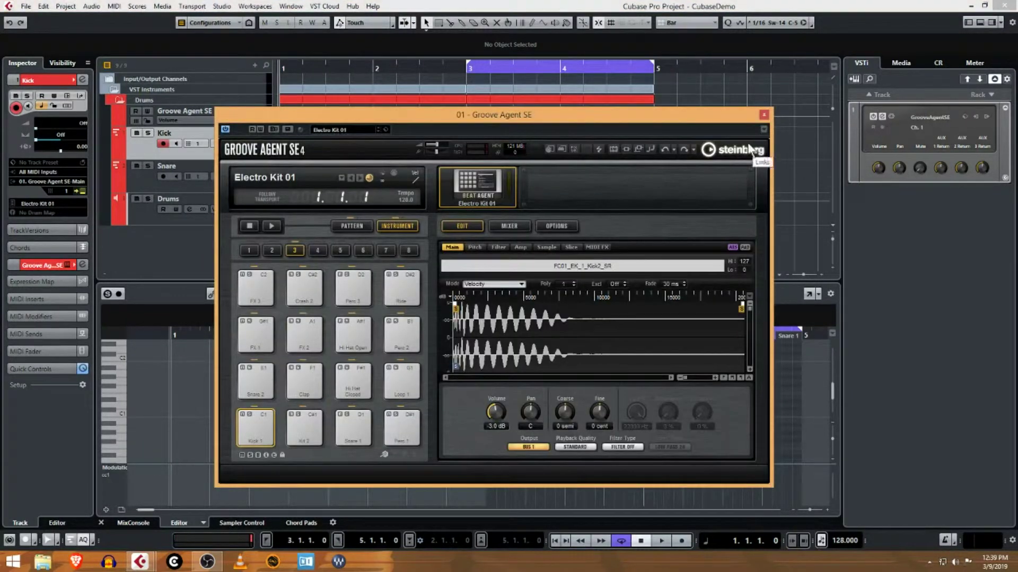
left_click_drag(600, 109, 637, 98)
Step: Audition the Kick 1 pad, close Groove Agent SE, and select the Snare 1 part
left_click(291, 421)
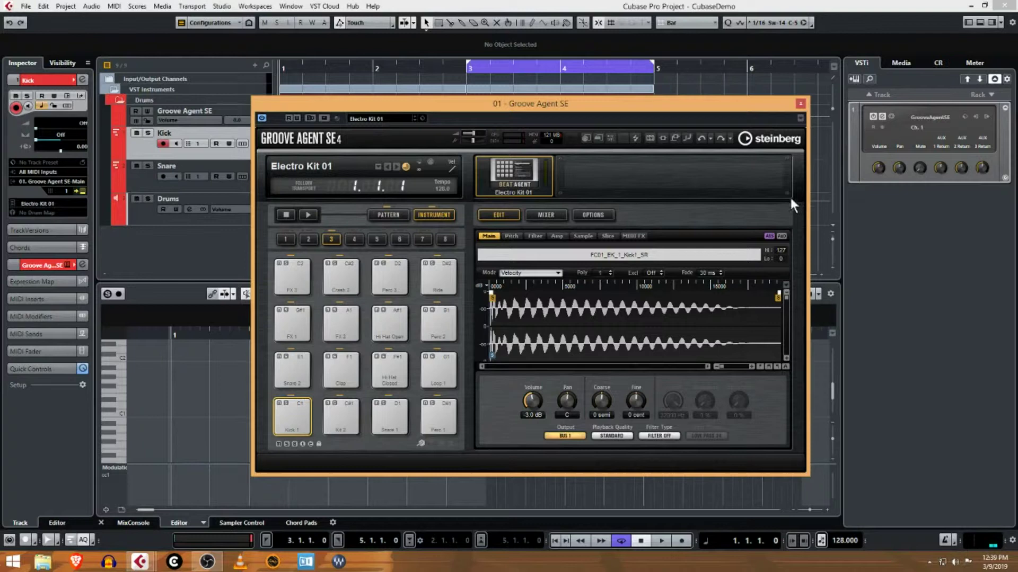
left_click(801, 104)
left_click(514, 183)
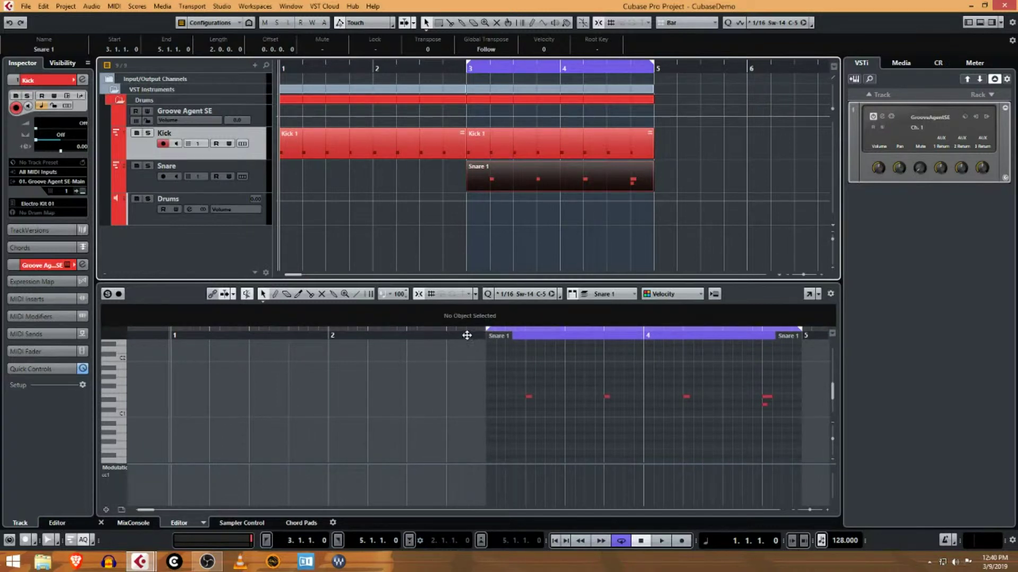
Step: Scroll the key editor to the Snare 1 notes at bar 3, then return to the song start
left_click_drag(460, 337, 488, 336)
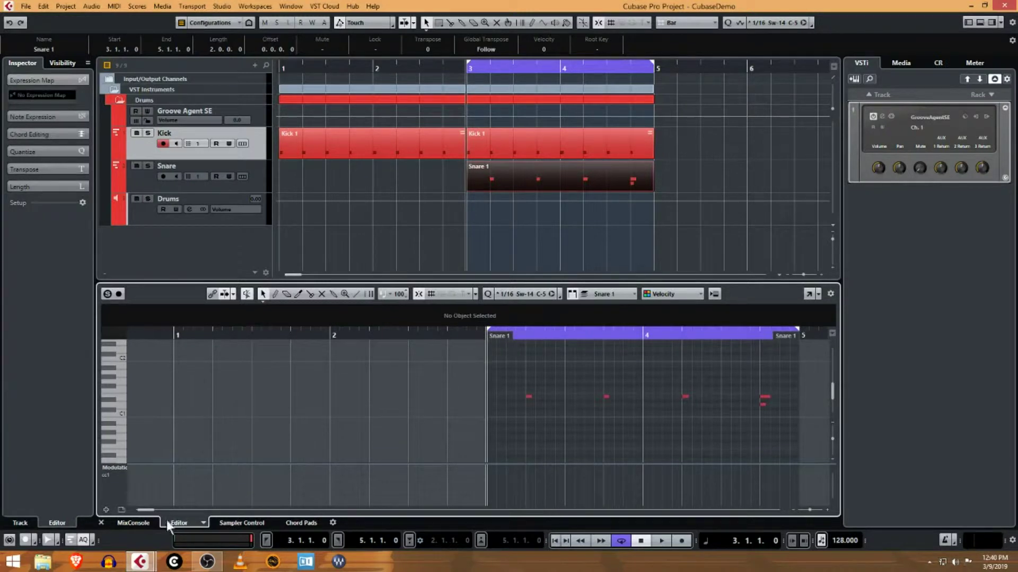
scroll(151, 510, "right", 3)
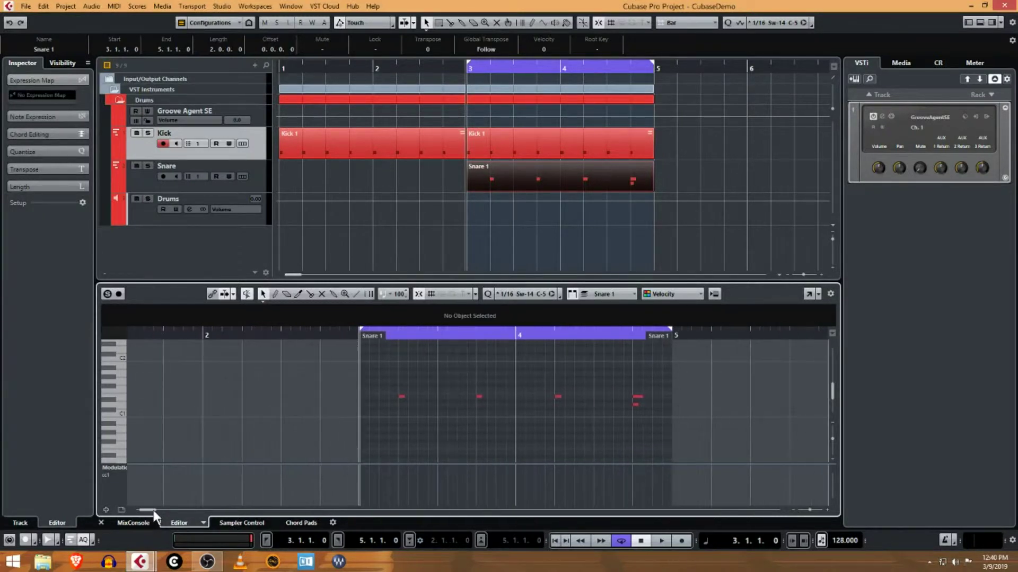
left_click_drag(150, 512, 116, 513)
left_click(555, 541)
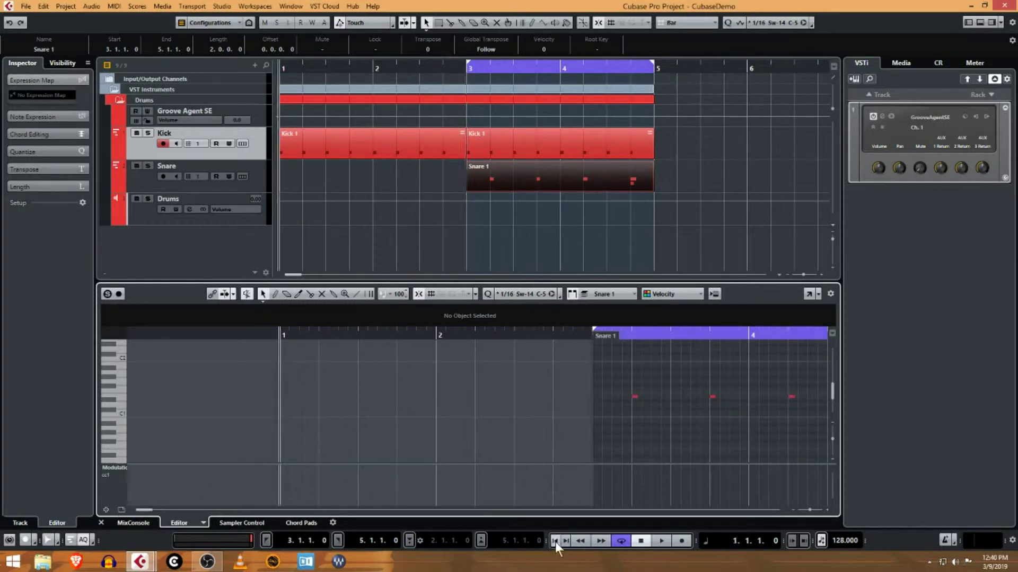
left_click(409, 540)
left_click(409, 539)
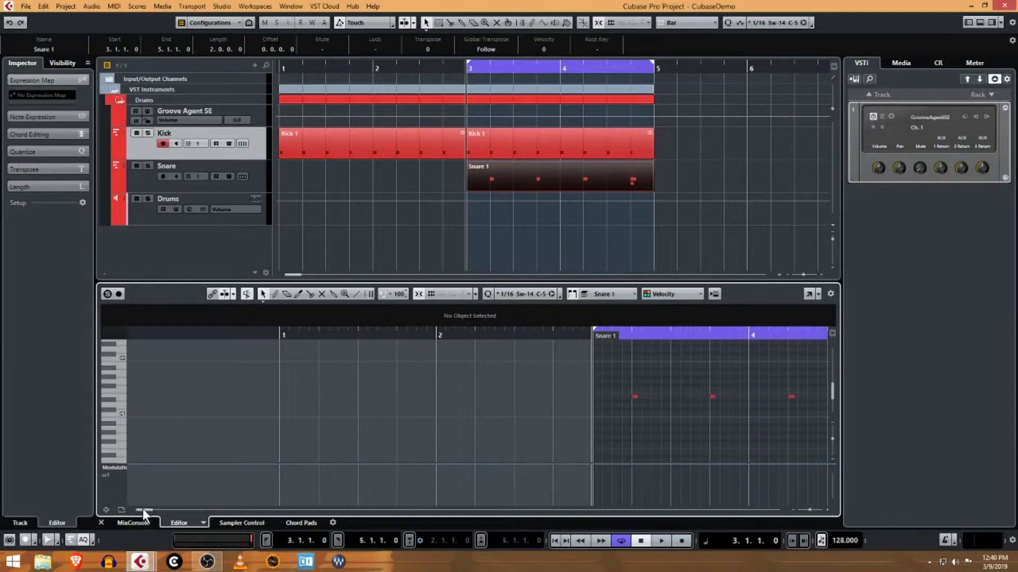
Step: Scroll the key editor until every Snare 1 note, including the extra final note, is visible
left_click_drag(143, 509, 144, 510)
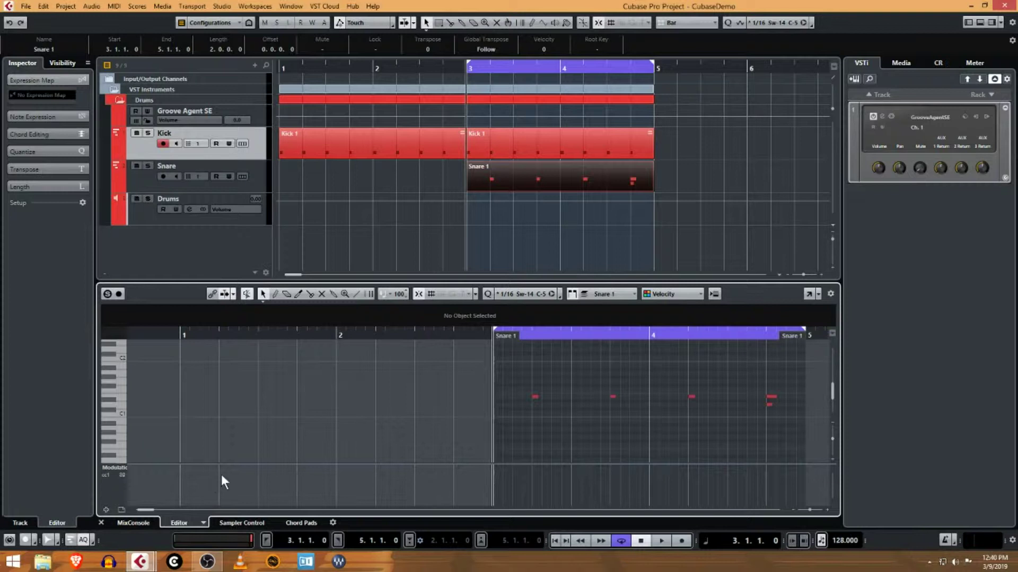
scroll(220, 480, "left", 2)
scroll(228, 478, "right", 6)
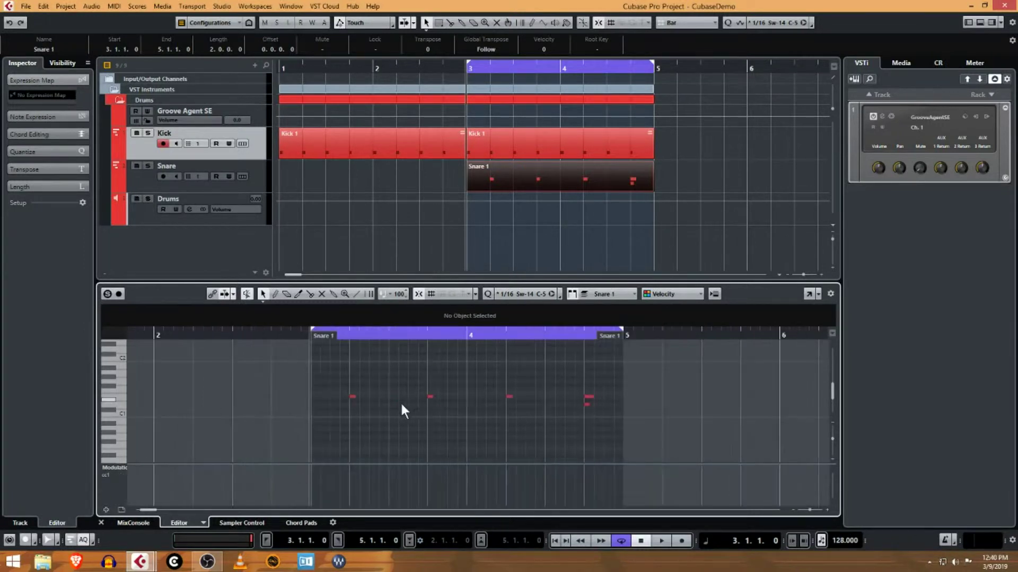
scroll(400, 409, "left", 3)
scroll(399, 411, "right", 3)
scroll(399, 411, "left", 3)
scroll(399, 411, "right", 6)
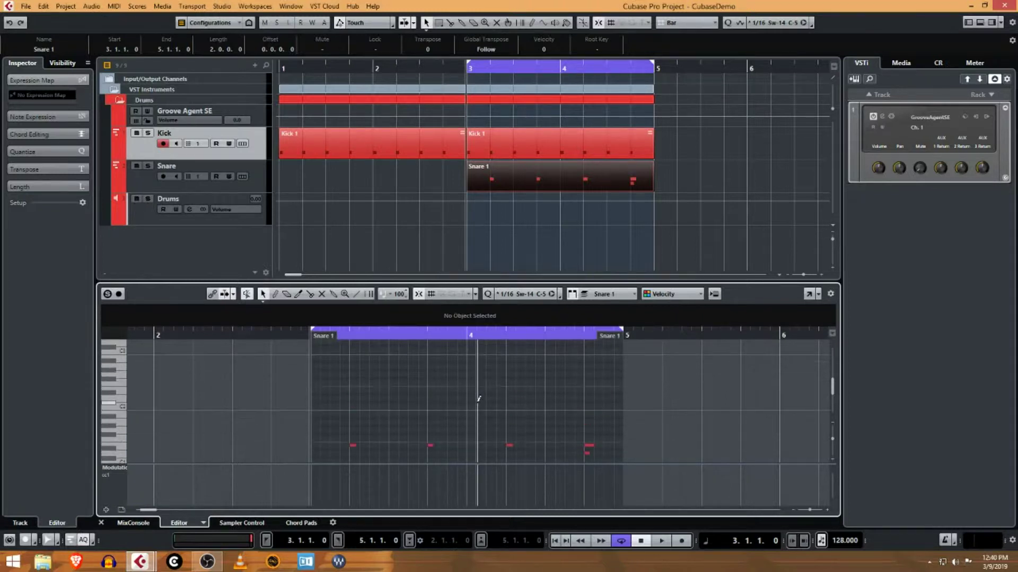
scroll(477, 408, "down", 3)
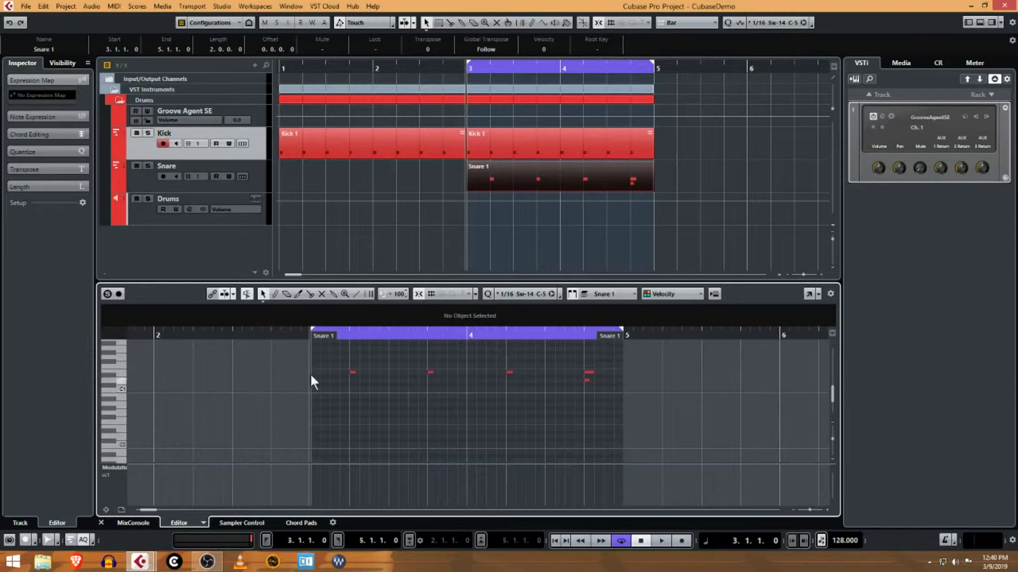
scroll(294, 393, "left", 3)
scroll(297, 398, "right", 3)
scroll(298, 392, "up", 2)
scroll(298, 392, "up", 2)
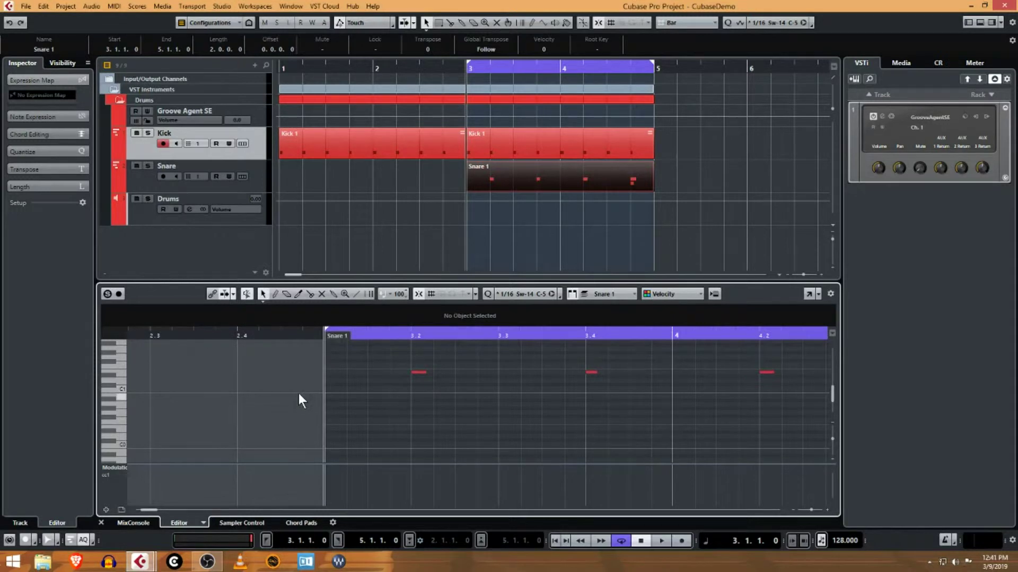
scroll(298, 393, "down", 1)
scroll(298, 394, "down", 1)
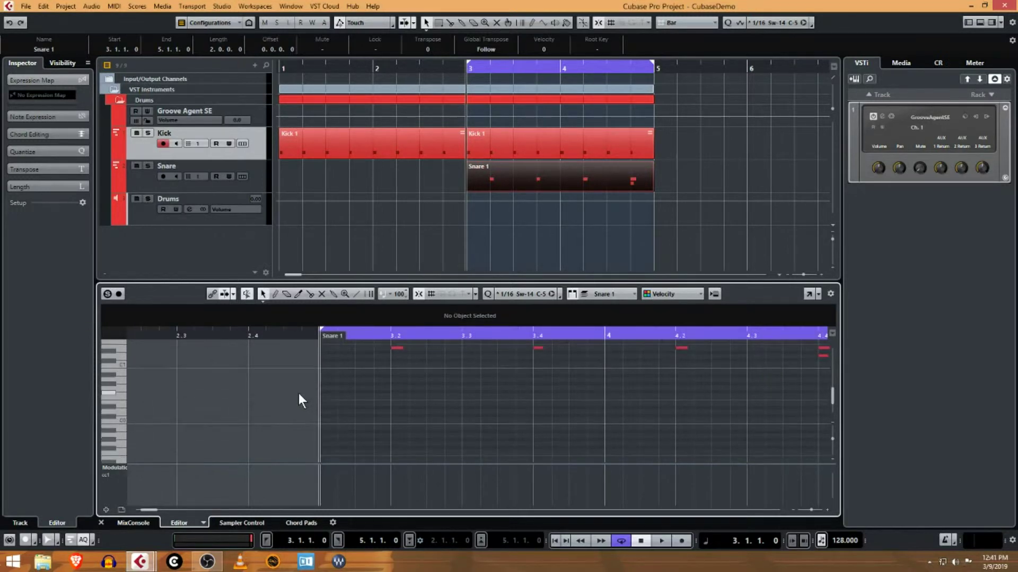
scroll(298, 393, "up", 1)
scroll(299, 392, "left", 2)
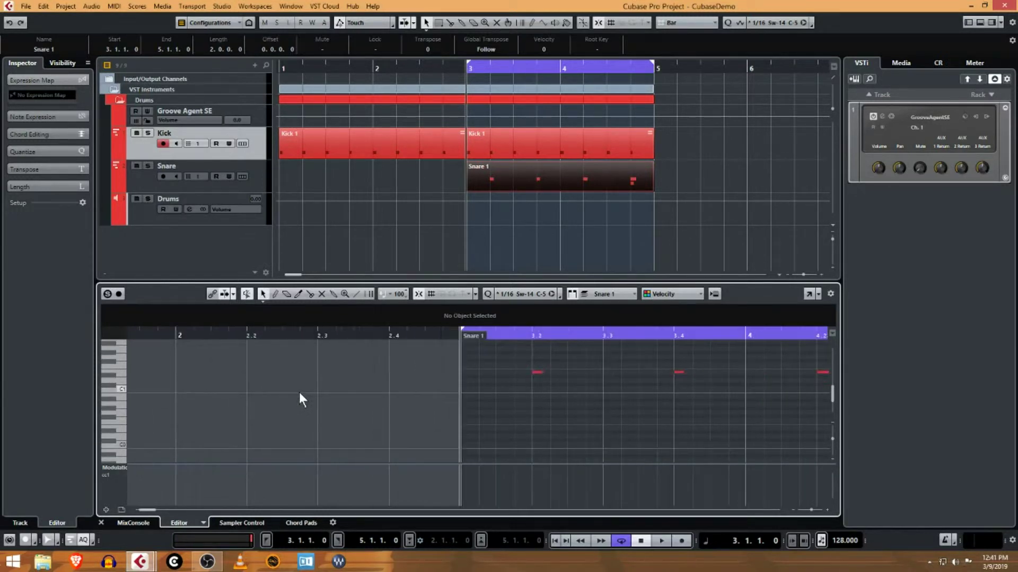
scroll(299, 392, "right", 4)
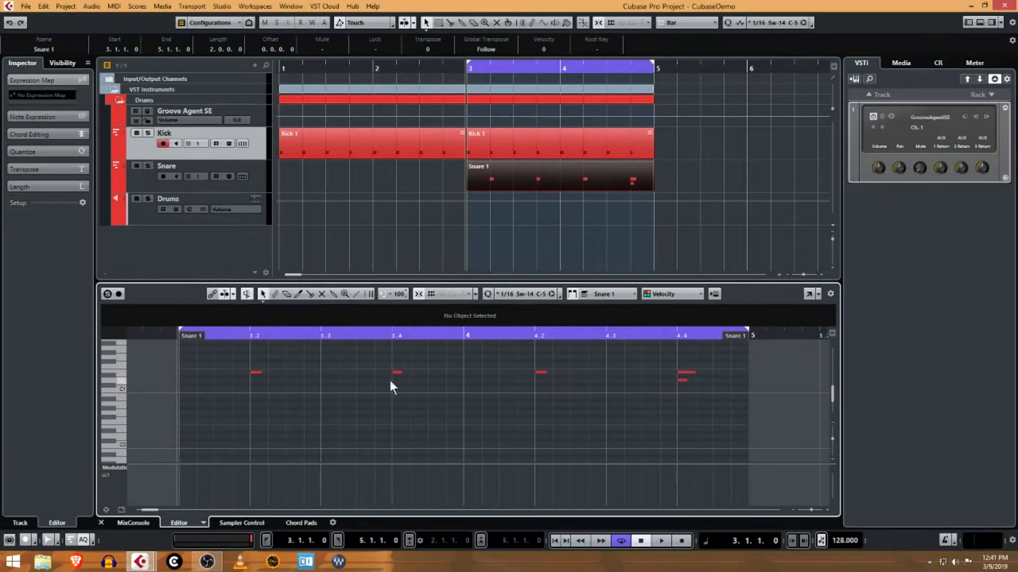
Step: Check the 3.2 and 3.4 snare notes, delete the lower D1 note at 4.4, and deselect
left_click(255, 371)
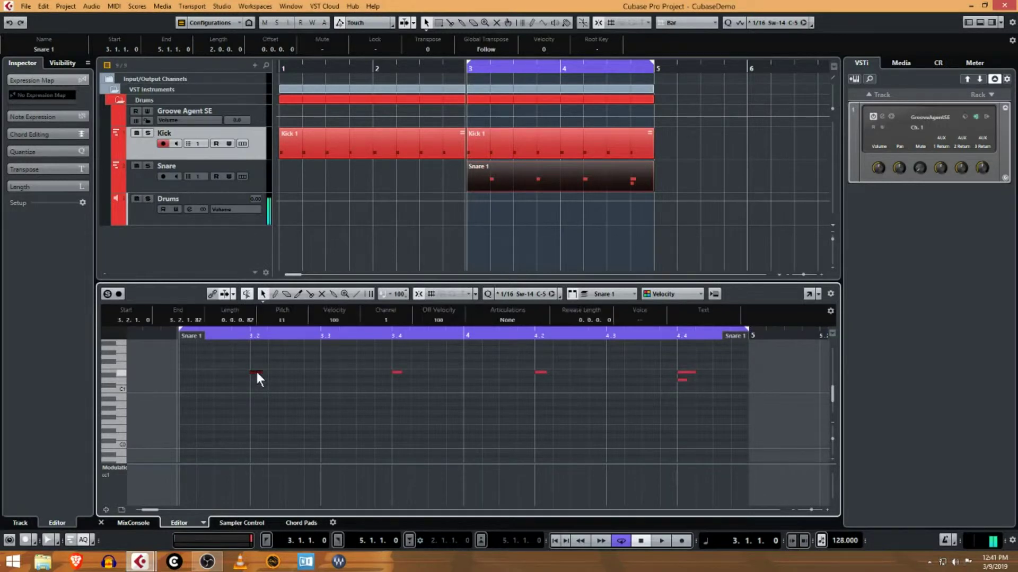
left_click(398, 372)
left_click(683, 381)
key("ctrl+z")
left_click(123, 373)
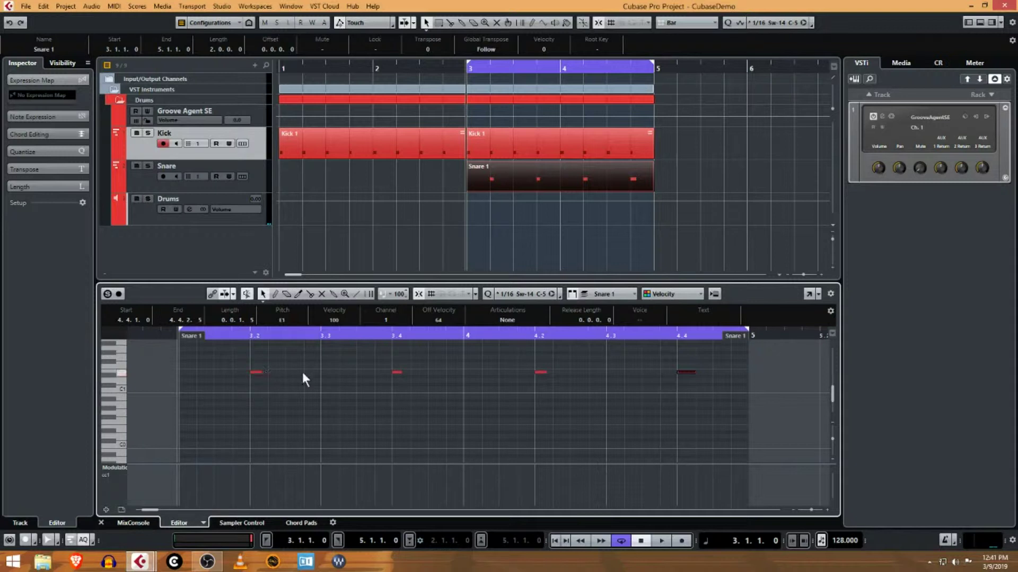
left_click(691, 381)
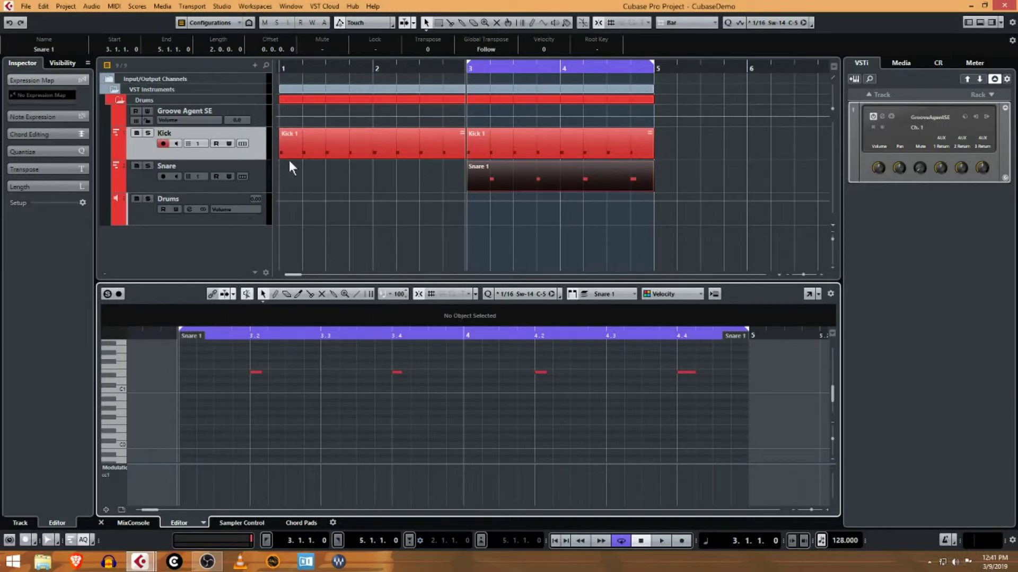
left_click(545, 183)
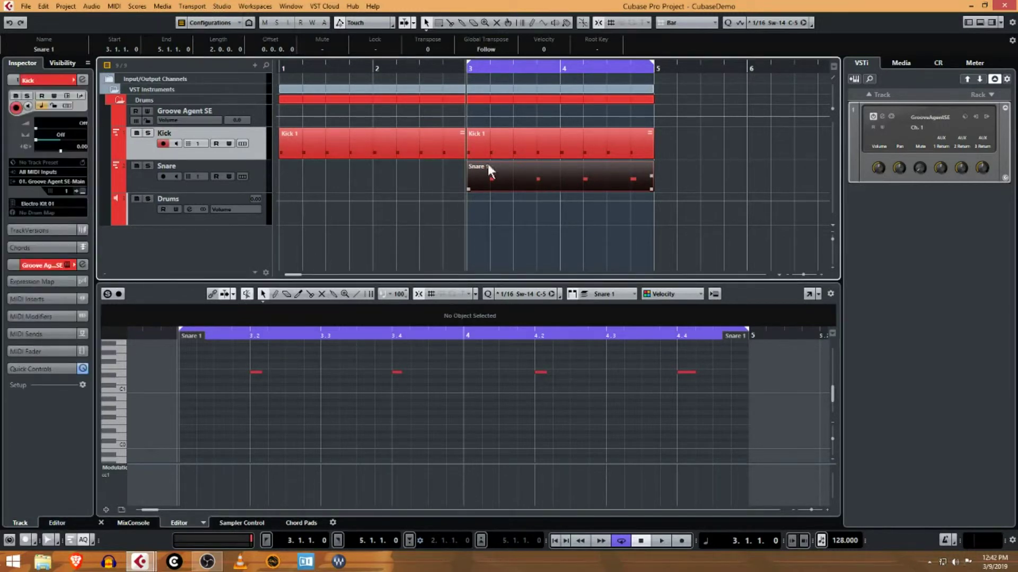
left_click(136, 7)
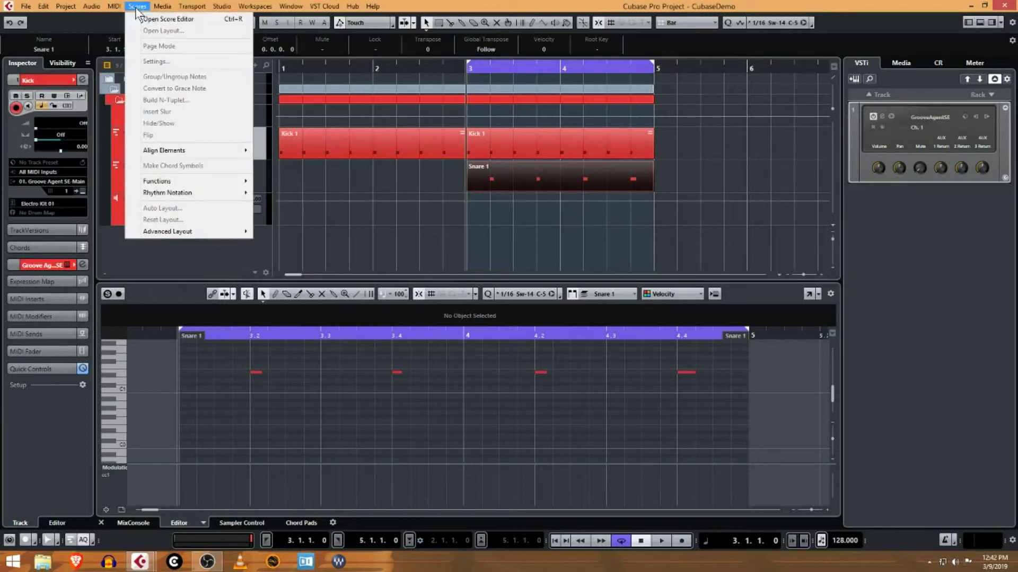
left_click(162, 20)
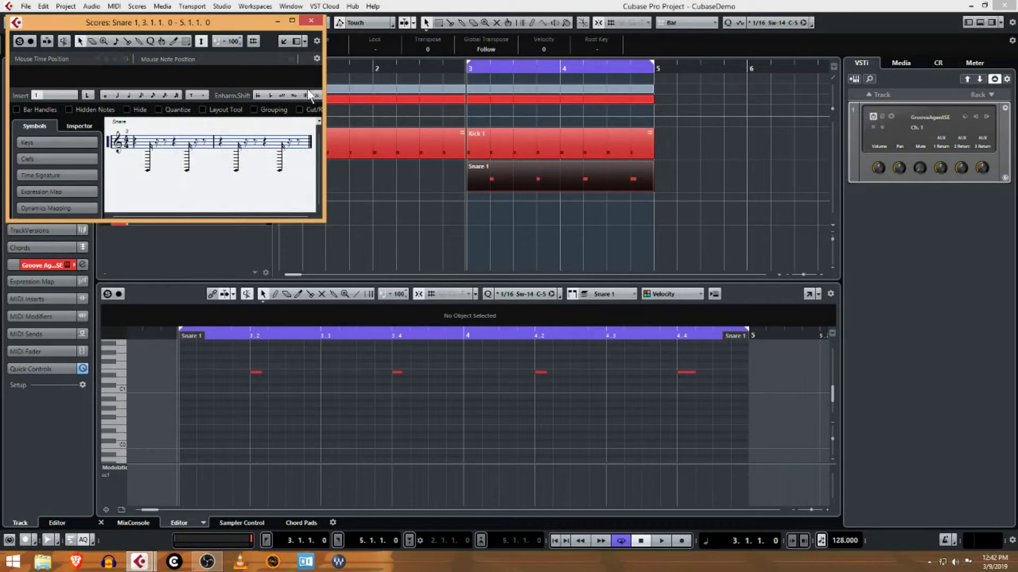
left_click(311, 21)
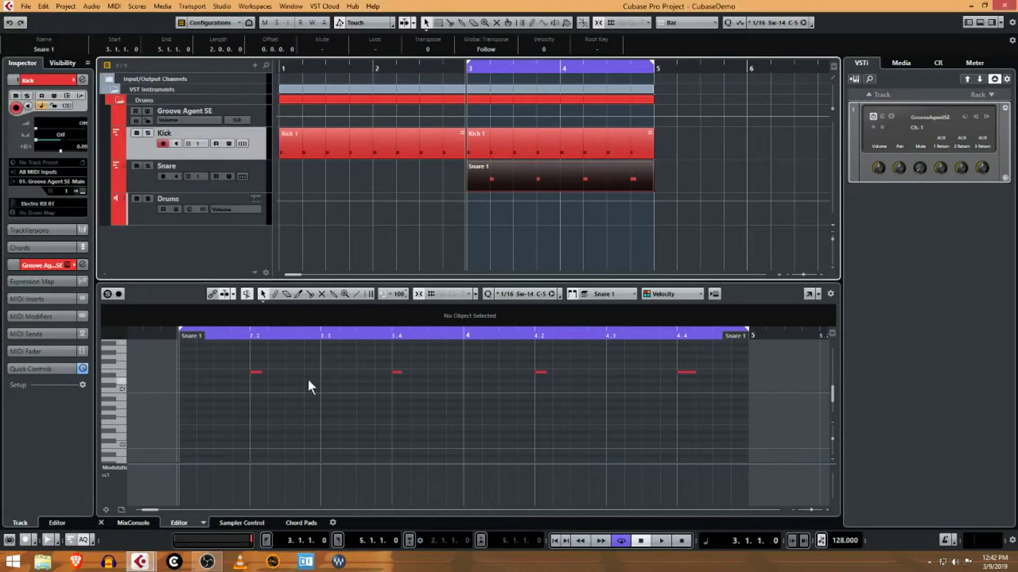
Step: Lengthen each snare note at 3.2, 3.4, 4.2 and 4.4 to fill its beat
left_click_drag(261, 372, 271, 371)
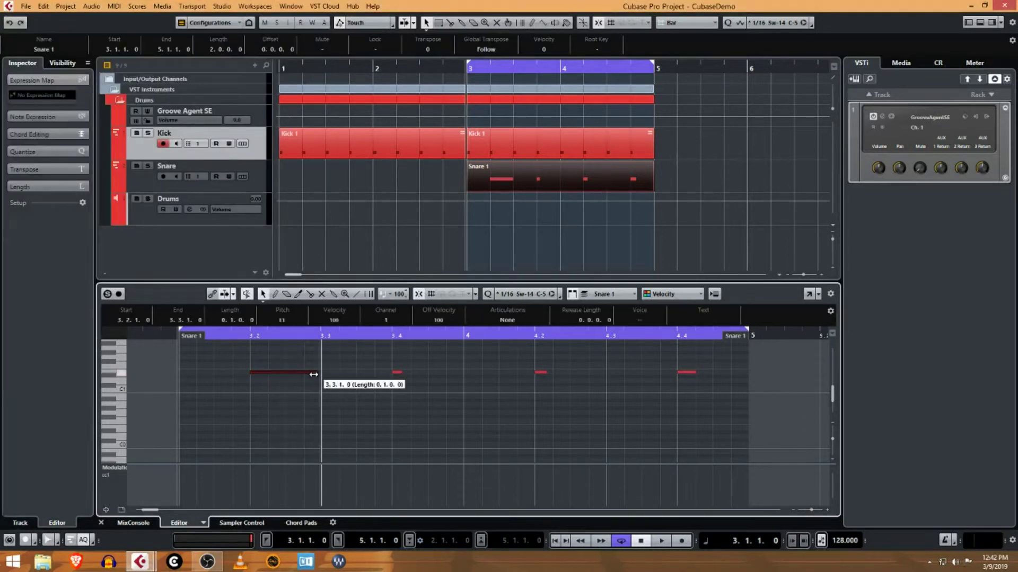
left_click_drag(314, 374, 320, 373)
left_click_drag(395, 372, 461, 370)
left_click_drag(551, 373, 605, 374)
left_click_drag(694, 373, 747, 373)
left_click(512, 376)
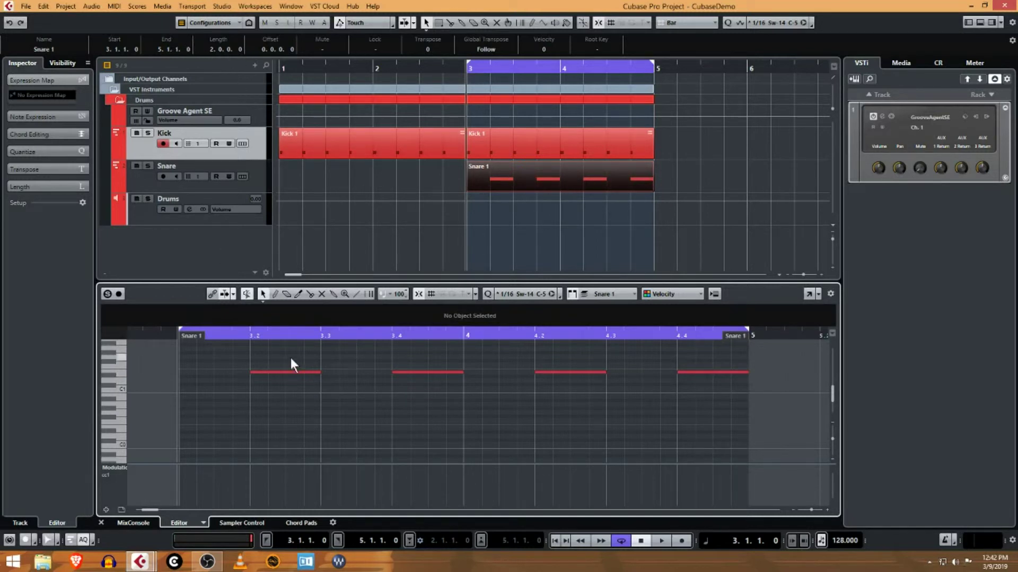
Step: Shorten all four snare notes together to 0.0.2.0 eighth notes
left_click_drag(291, 357, 738, 384)
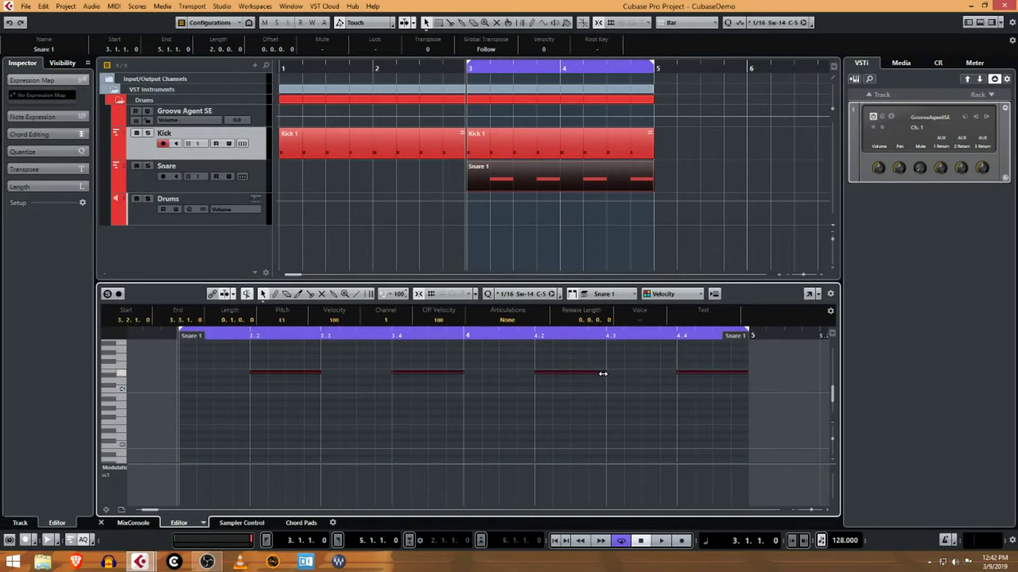
left_click_drag(605, 373, 572, 374)
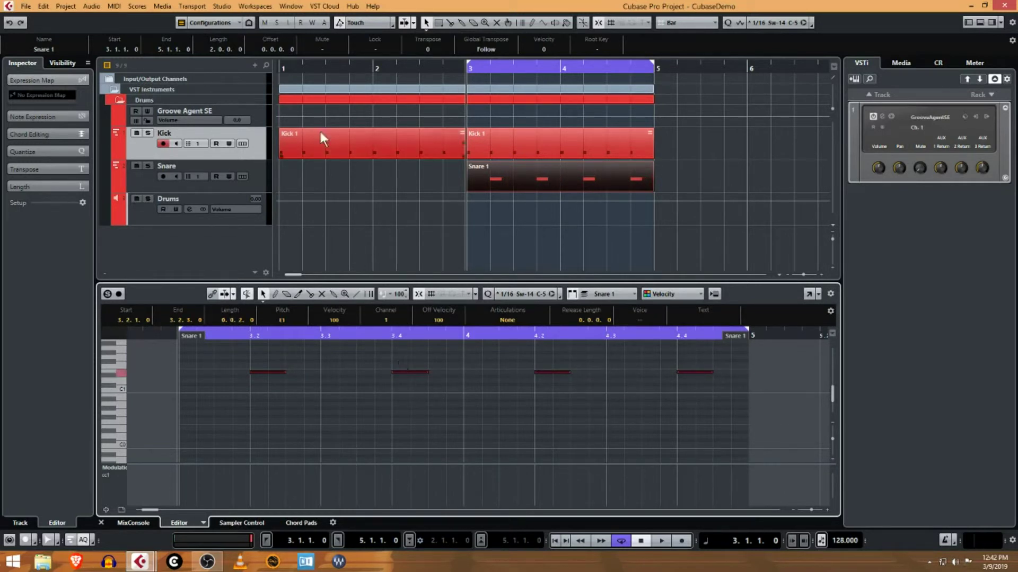
left_click(137, 6)
left_click(159, 19)
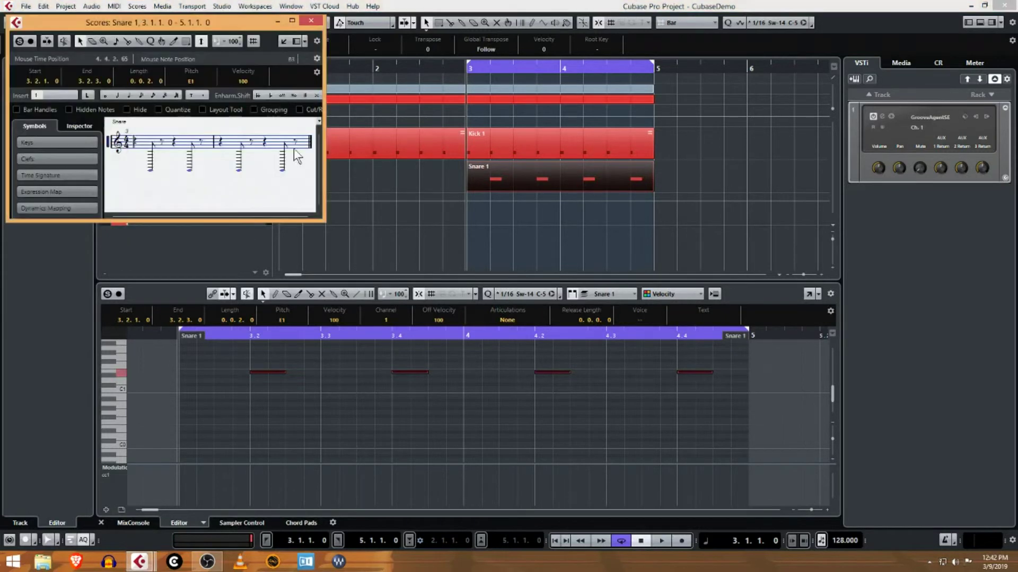
left_click(311, 20)
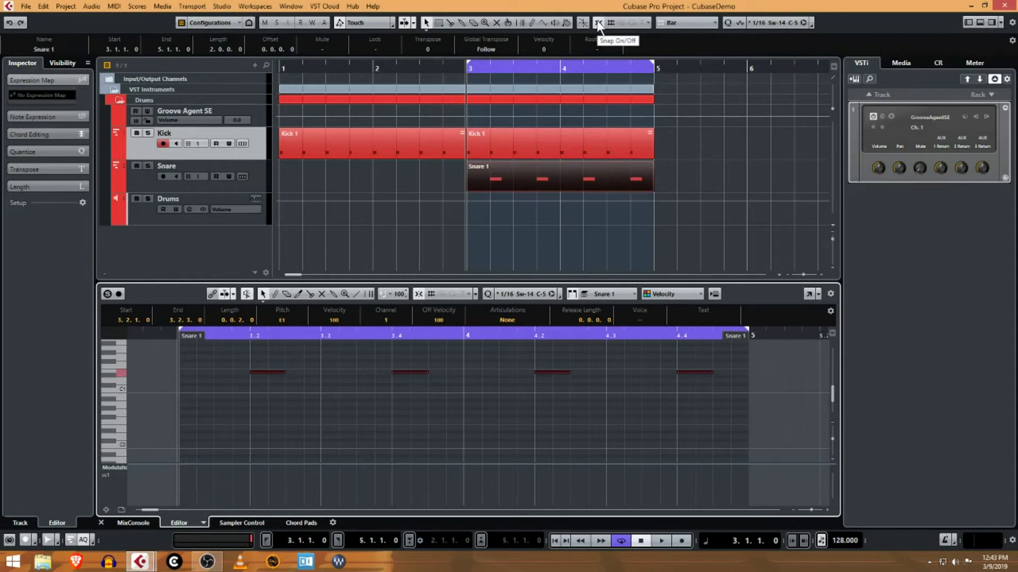
Step: Set the snap grid to Bar and confirm the Snare 1 part snaps back to bar 3
left_click(687, 23)
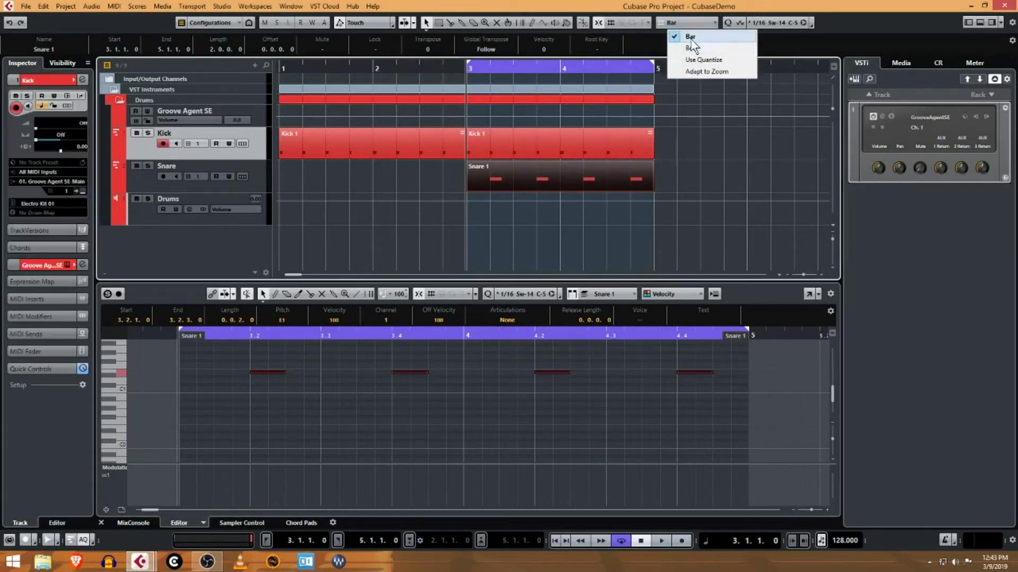
left_click(689, 36)
mouse_move(551, 179)
left_mouse_down()
mouse_move(607, 179)
mouse_move(558, 182)
mouse_move(602, 179)
mouse_move(568, 183)
left_mouse_up()
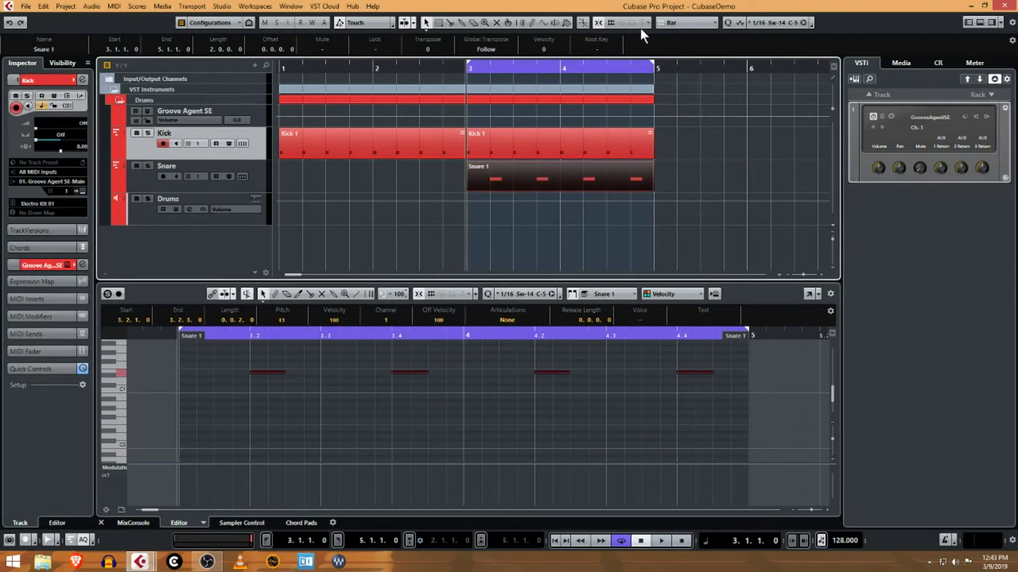